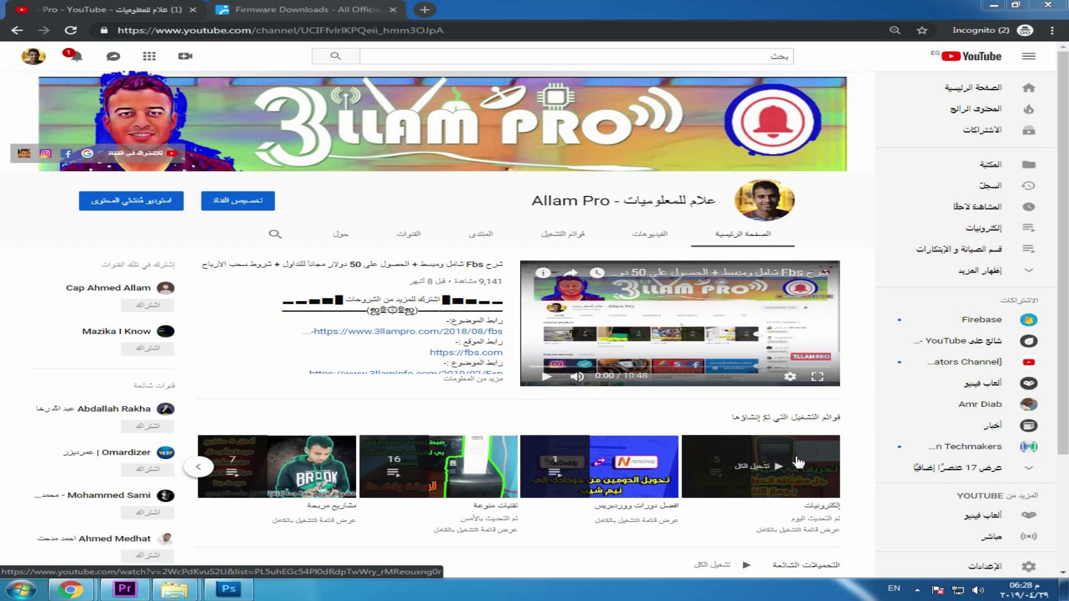
Step: Switch to the desktop and move the SAMSUNG USB driver archive away from the XSG-N910C and Odin3 folders
key(alt+Tab)
key(super+d)
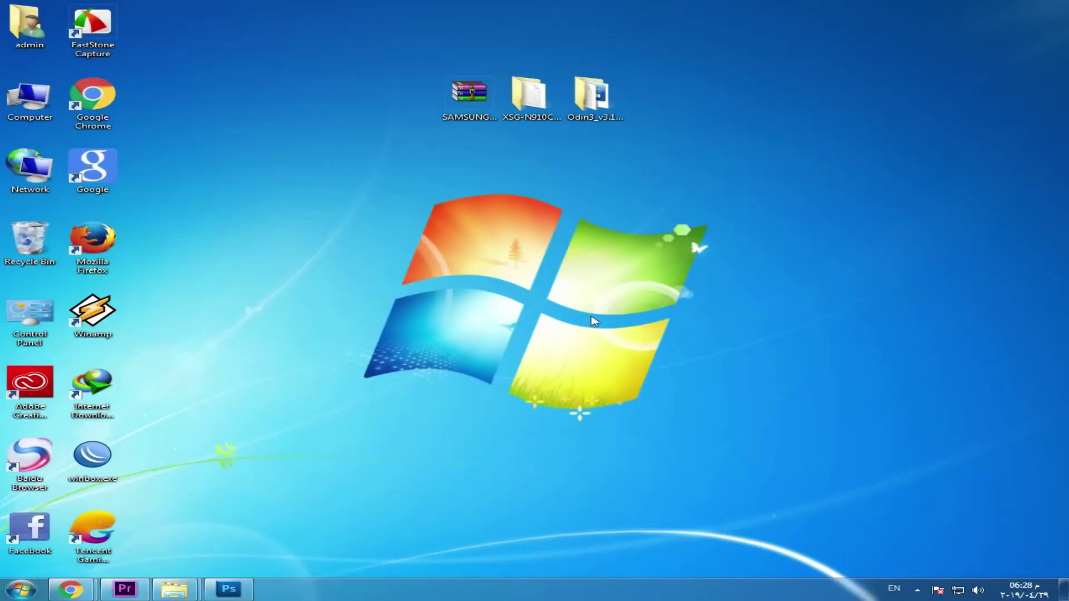
drag(456, 175, 643, 100)
click(470, 94)
drag(469, 93, 350, 98)
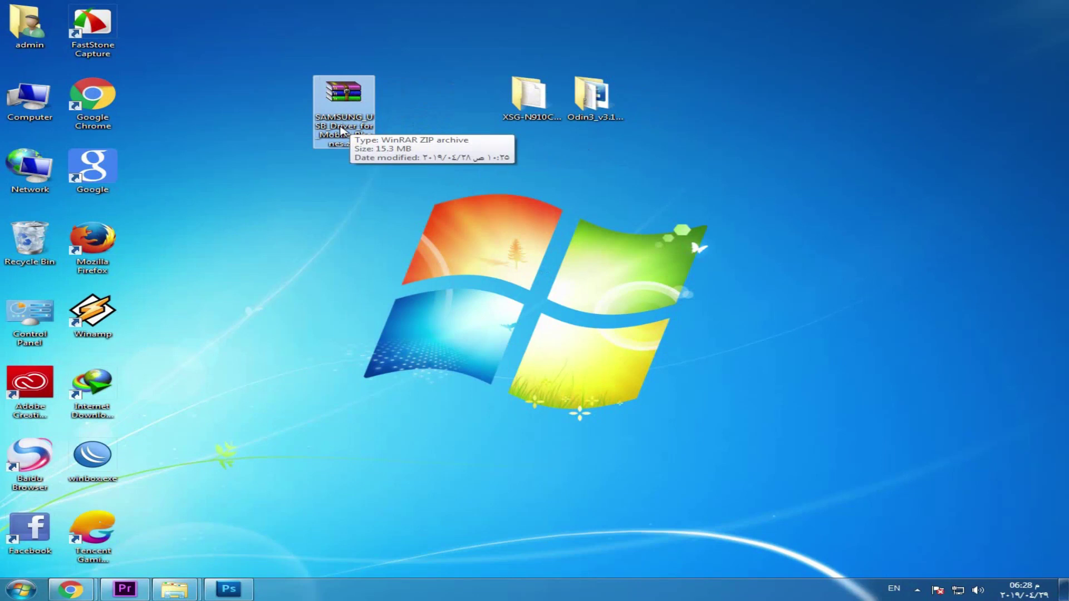
Step: Run the SAMSUNG USB driver installer from its ZIP archive and agree to continue with the installation
double_click(350, 116)
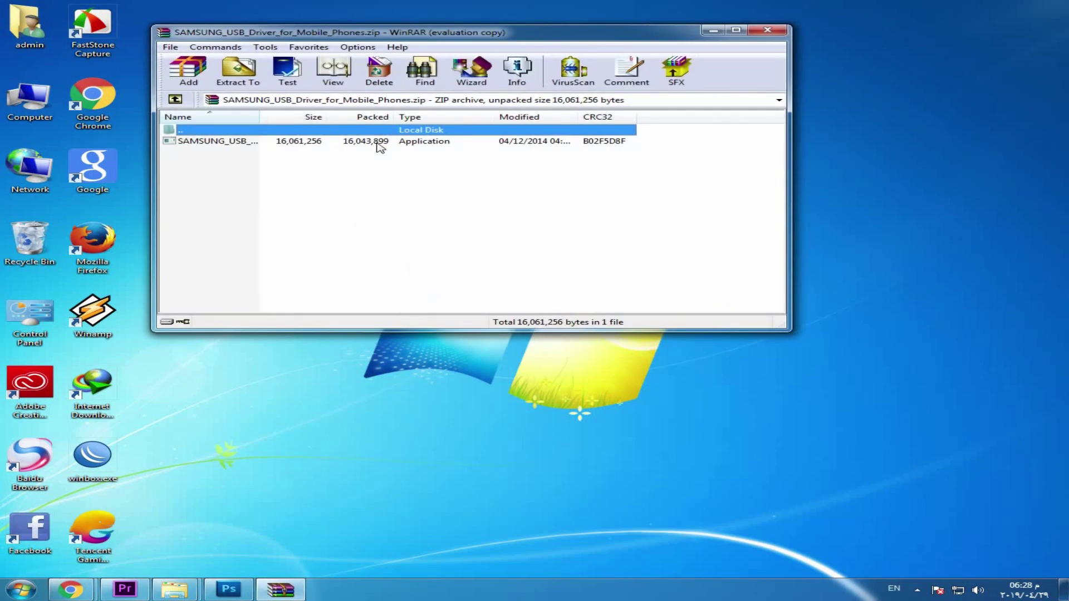
double_click(377, 142)
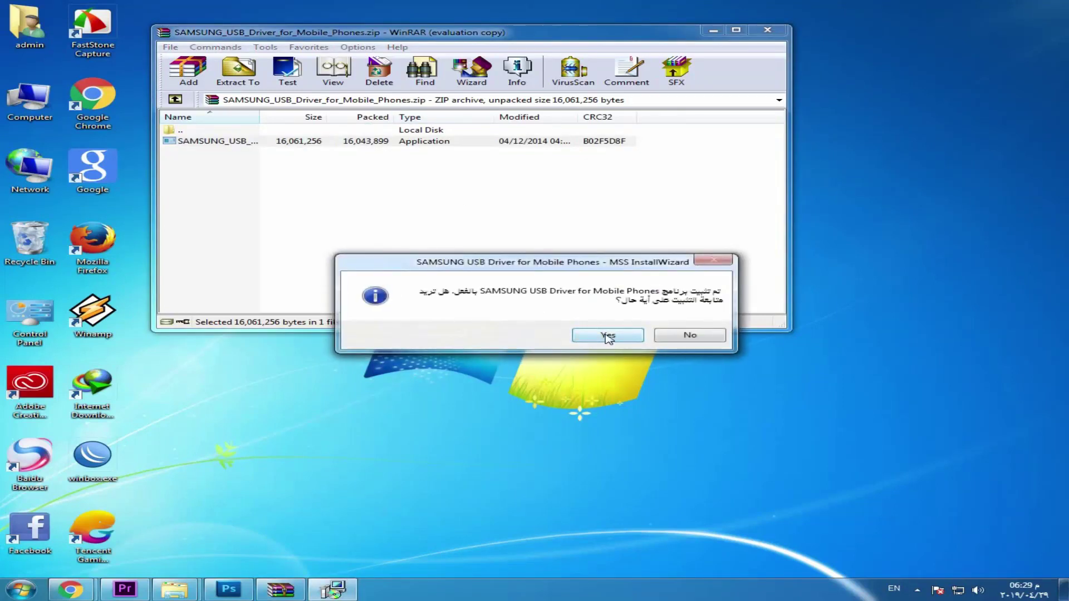
click(606, 336)
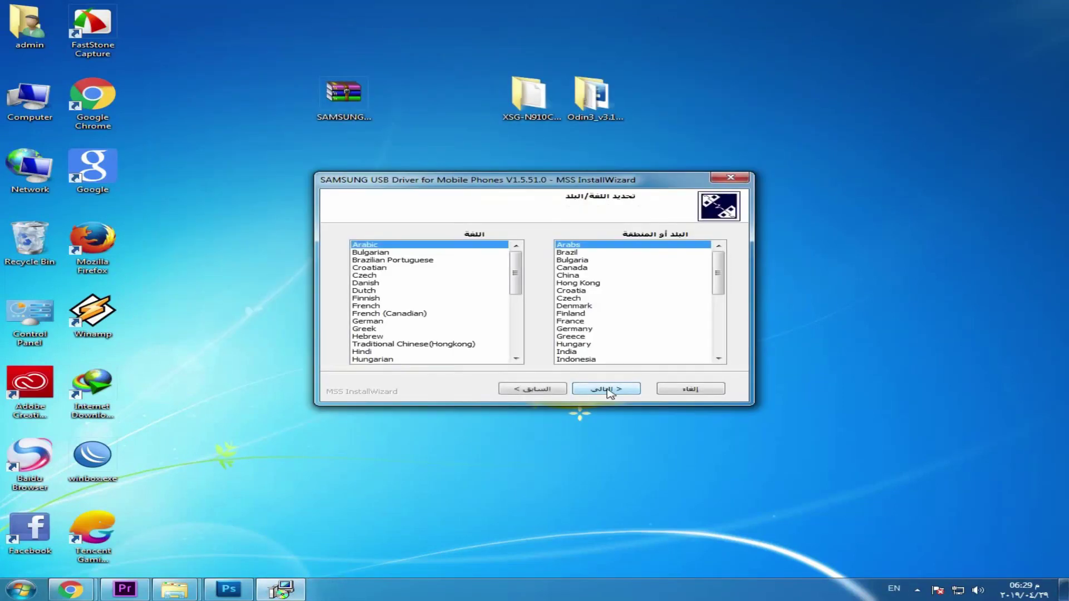
Step: Install the USB driver with Arabic as language and Arabs as region, finish the wizard, and dismiss the device driver notifications
click(611, 394)
click(607, 391)
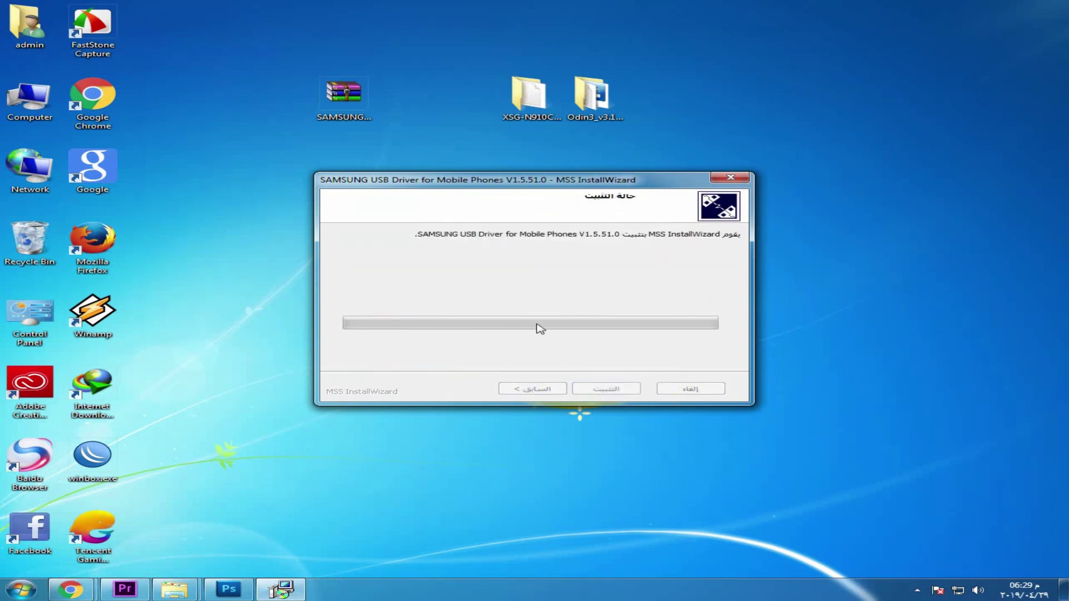
click(621, 389)
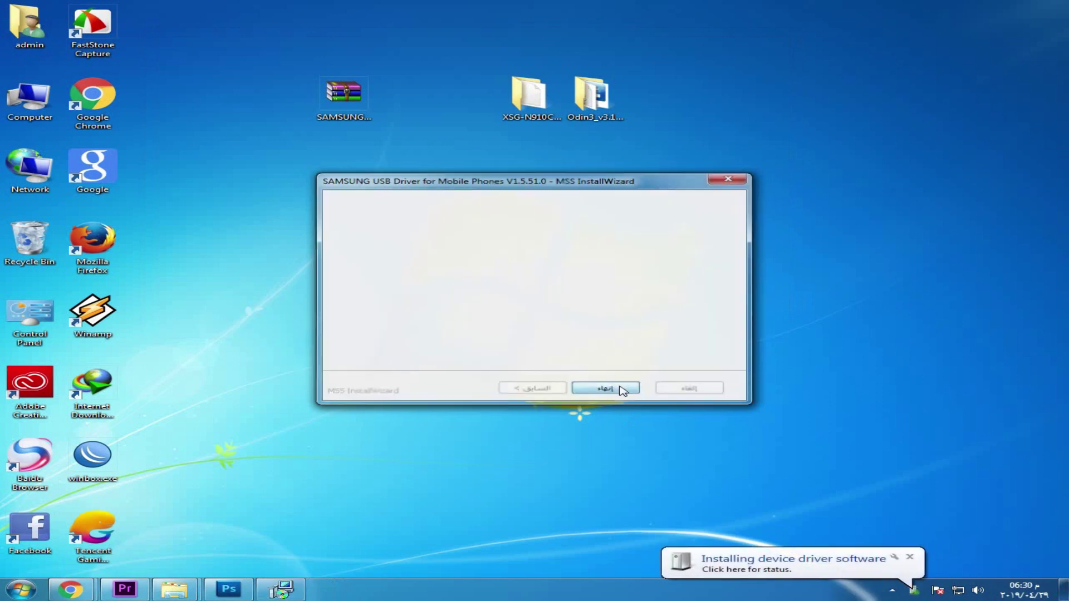
click(910, 557)
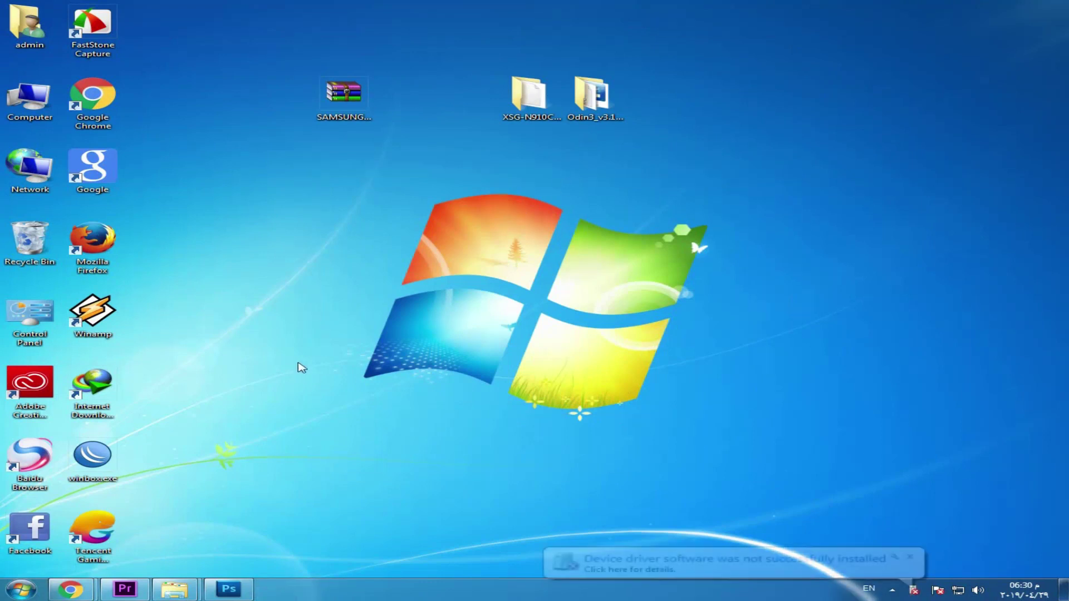
click(911, 558)
Step: Switch to the Updato firmware page in Chrome and search the device models for "s7"
key(alt+Tab)
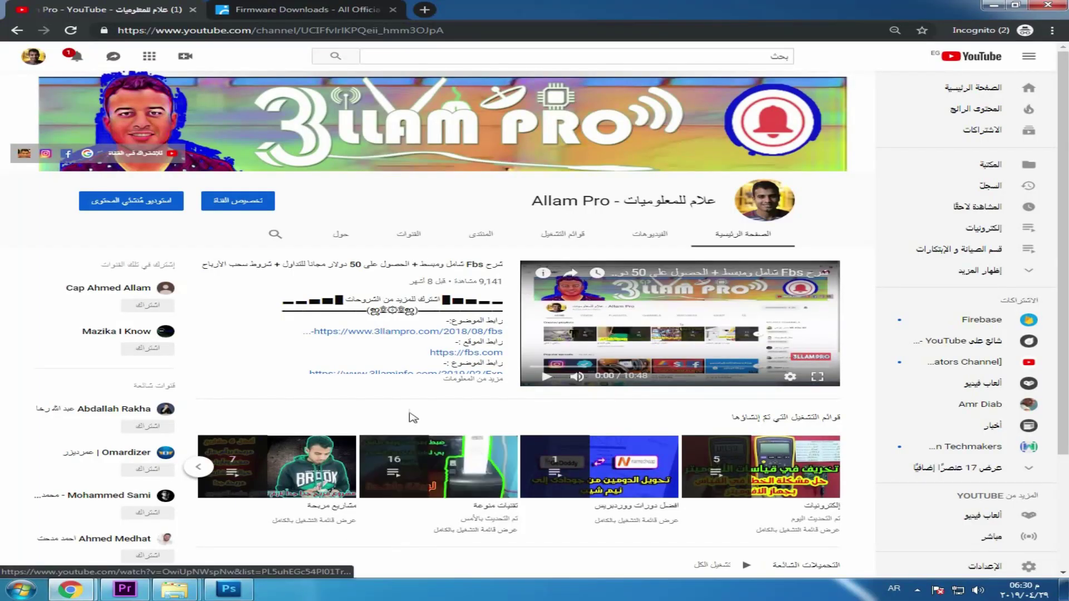
click(323, 9)
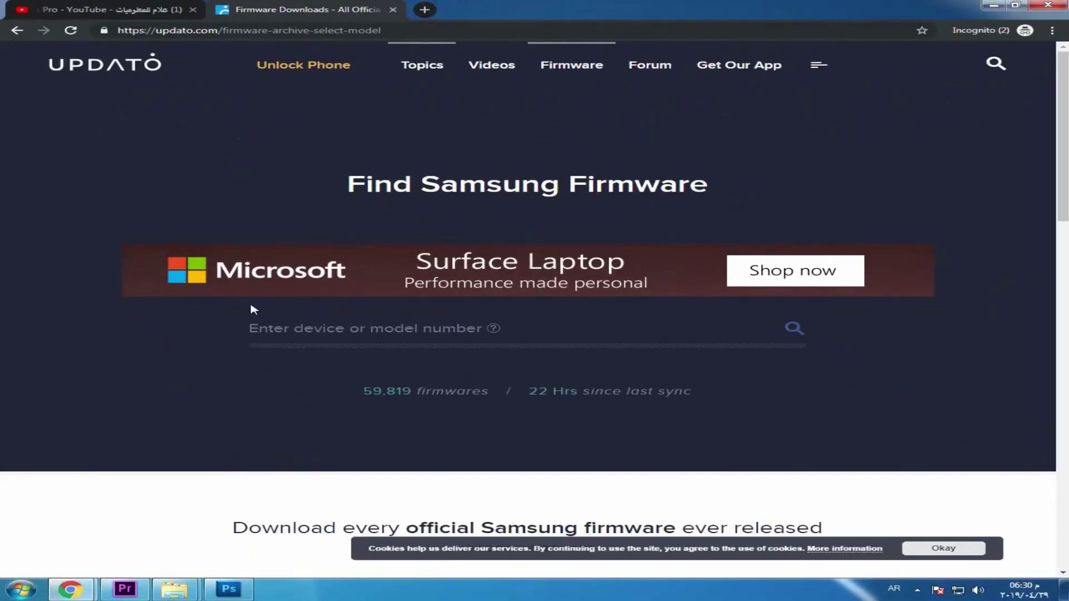
click(284, 334)
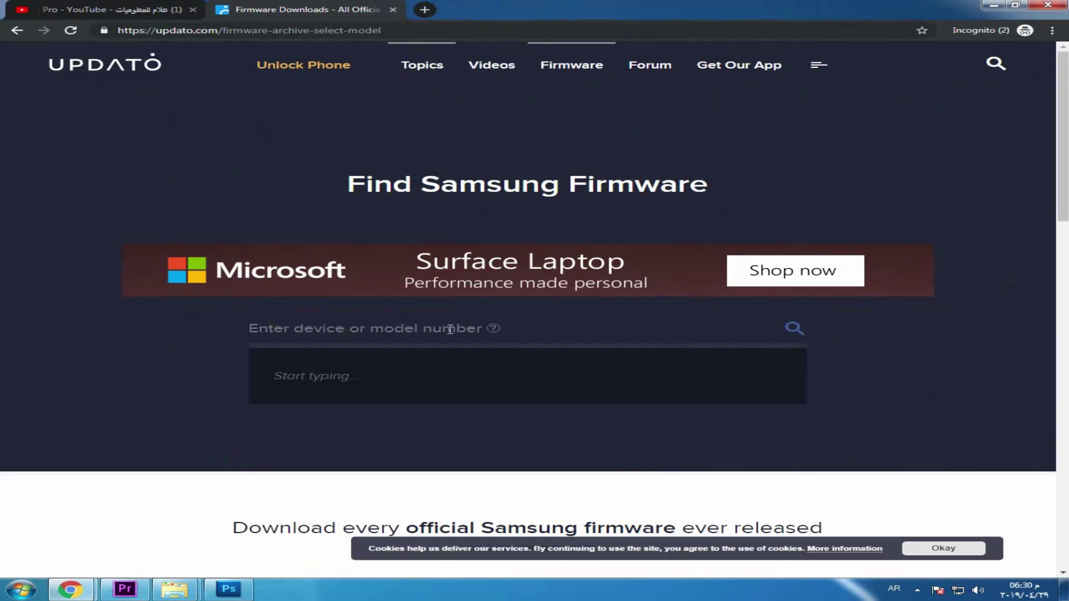
text(s7)
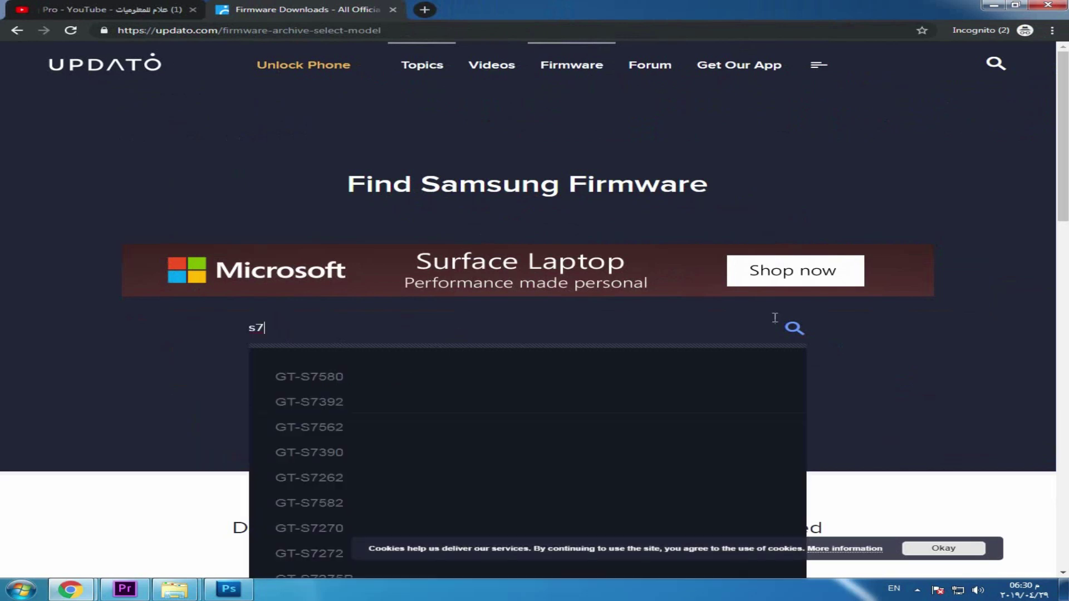
scroll(628, 358, down, 4)
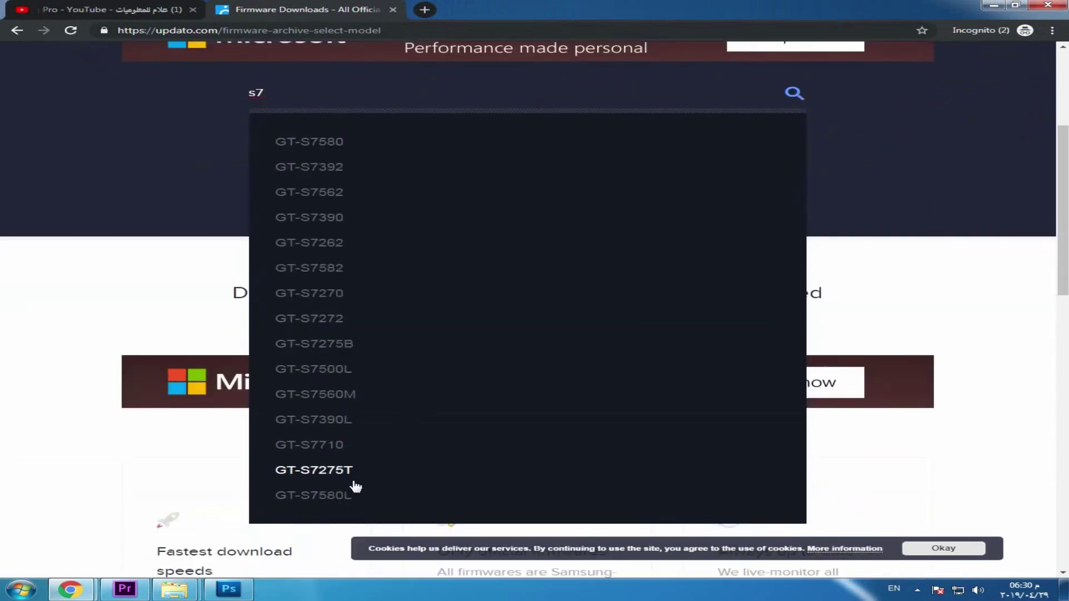
scroll(349, 201, up, 2)
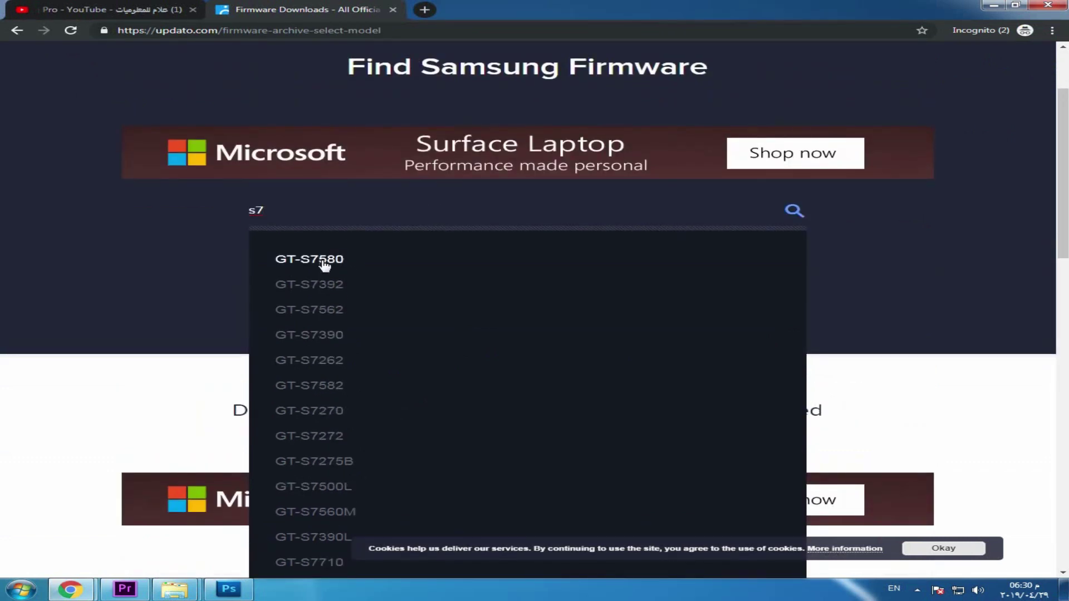
Step: Replace the search text with "samsung" and choose the GT-S7580 model
drag(281, 214, 254, 213)
text(samsung)
click(332, 261)
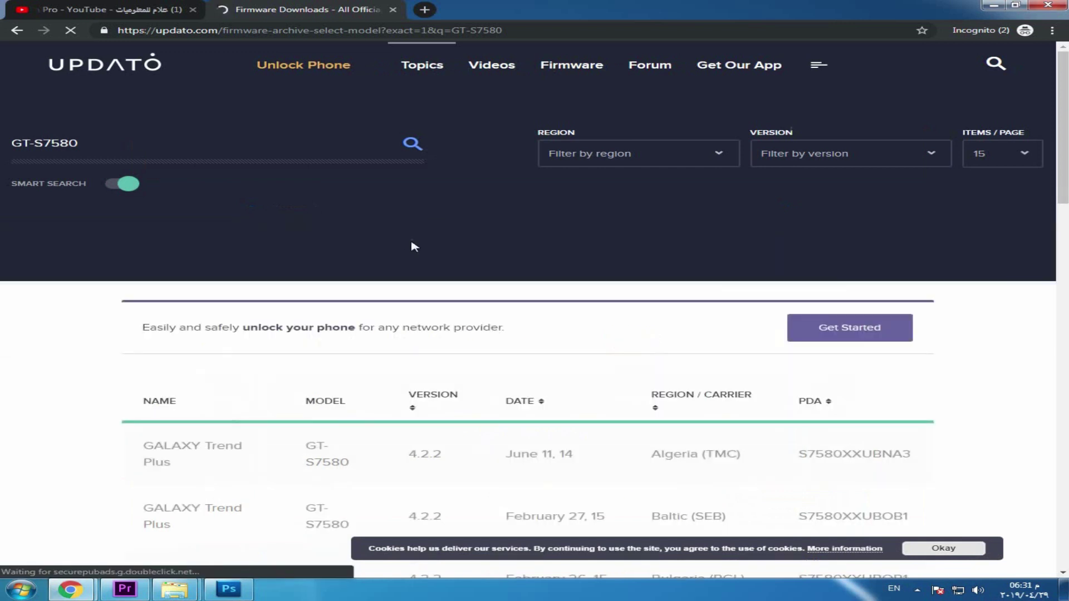
Step: Sort the GT-S7580 firmware list by region/carrier and look through the entries
scroll(406, 229, down, 4)
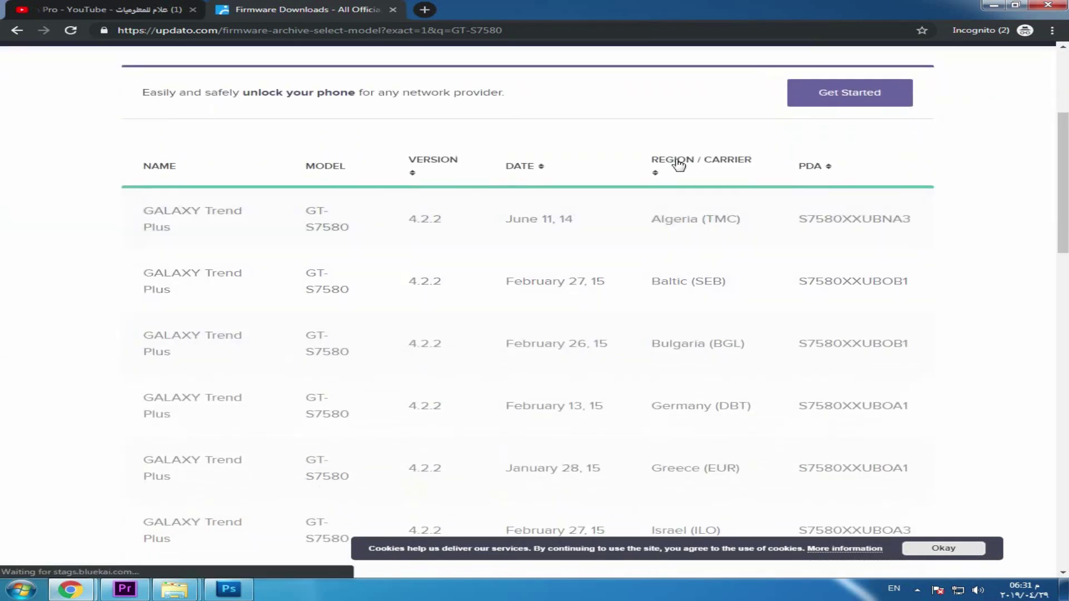
click(657, 173)
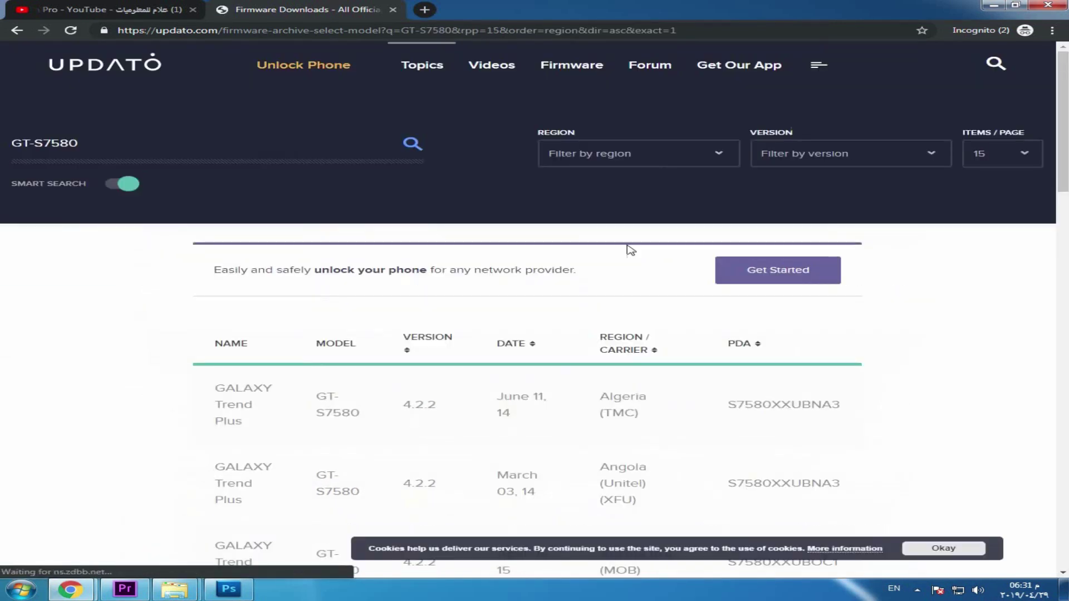
scroll(632, 366, down, 3)
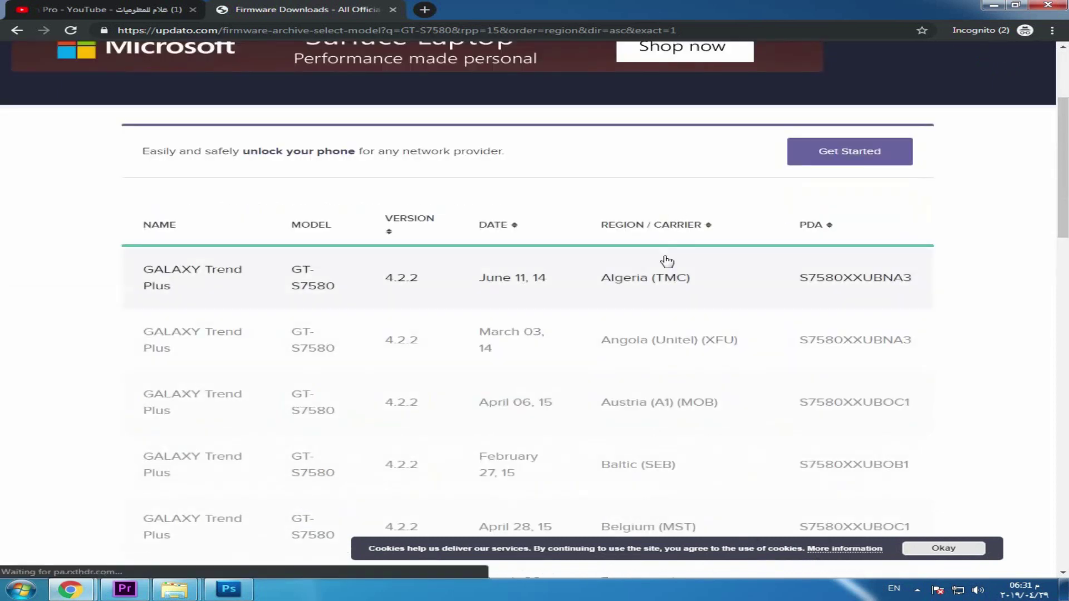
scroll(641, 262, down, 3)
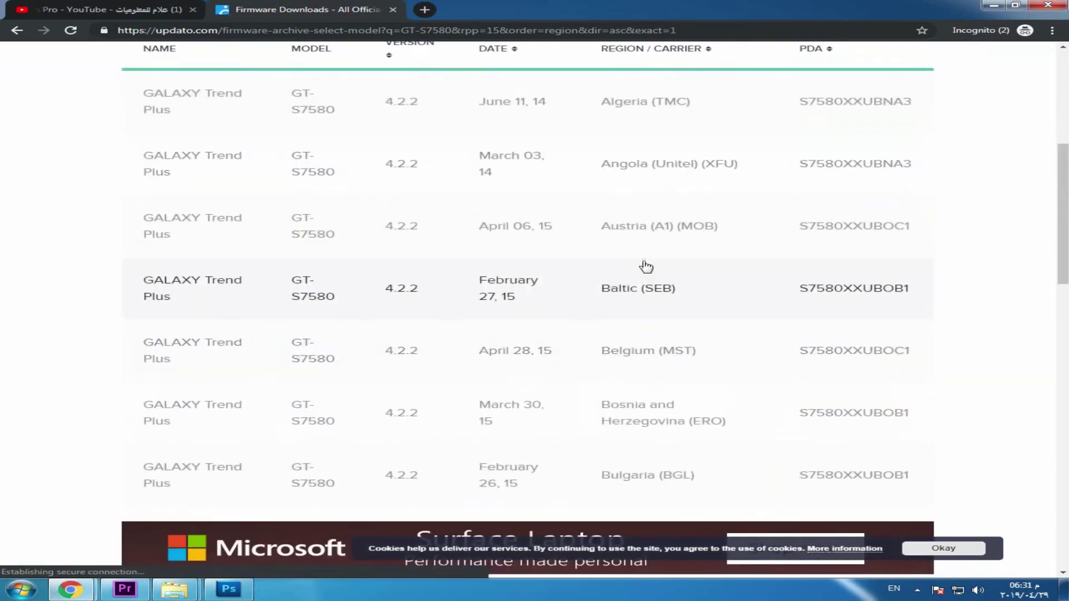
Step: Set the region filter of the firmware search to Saudi Arabia (WTL)
scroll(654, 295, up, 6)
click(709, 152)
scroll(602, 234, down, 12)
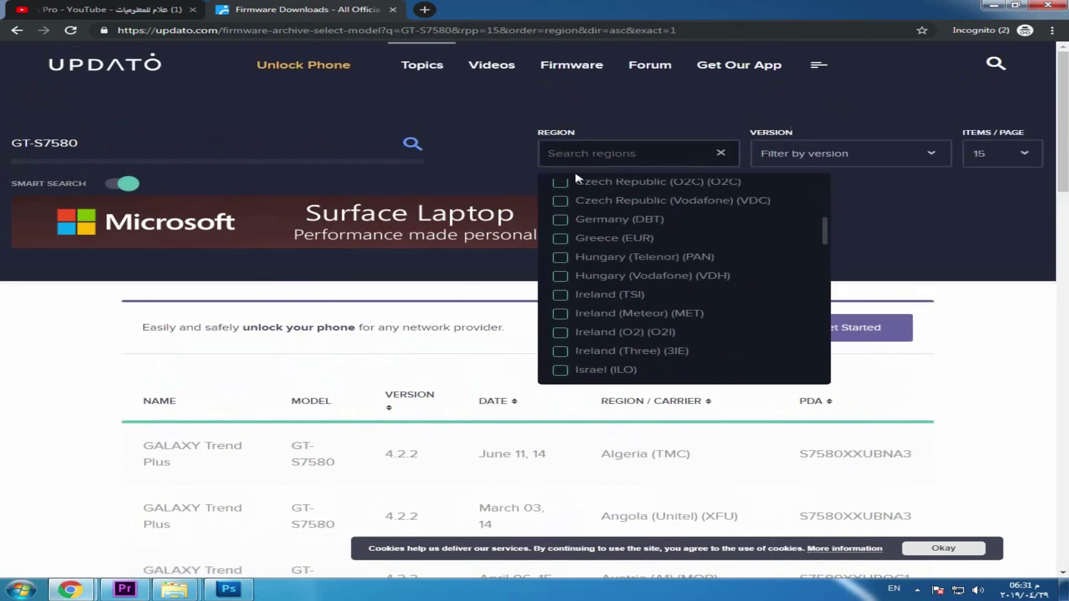
scroll(585, 267, down, 13)
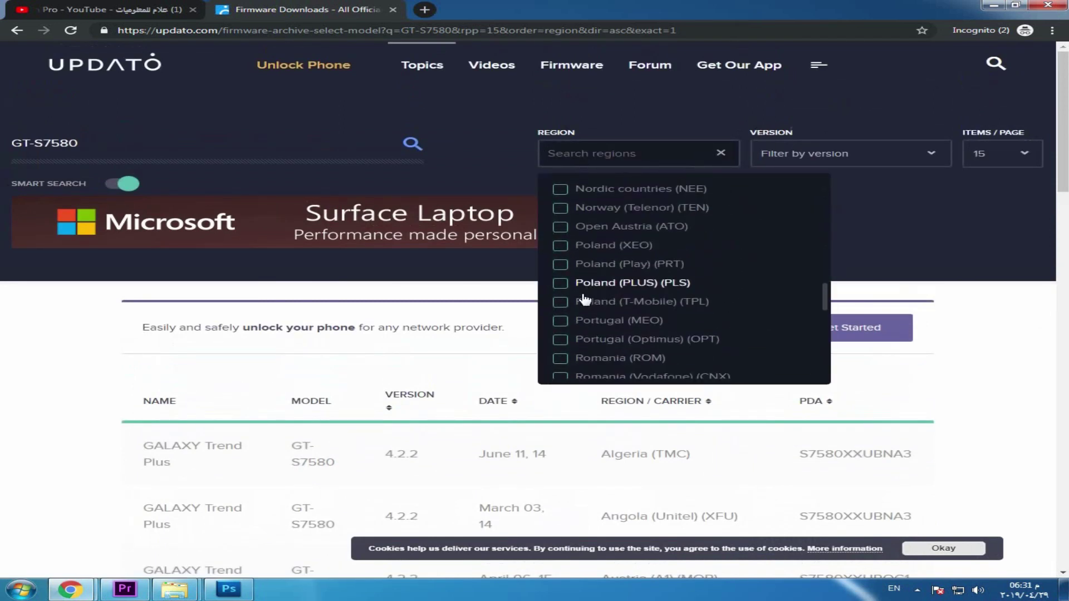
scroll(585, 303, down, 12)
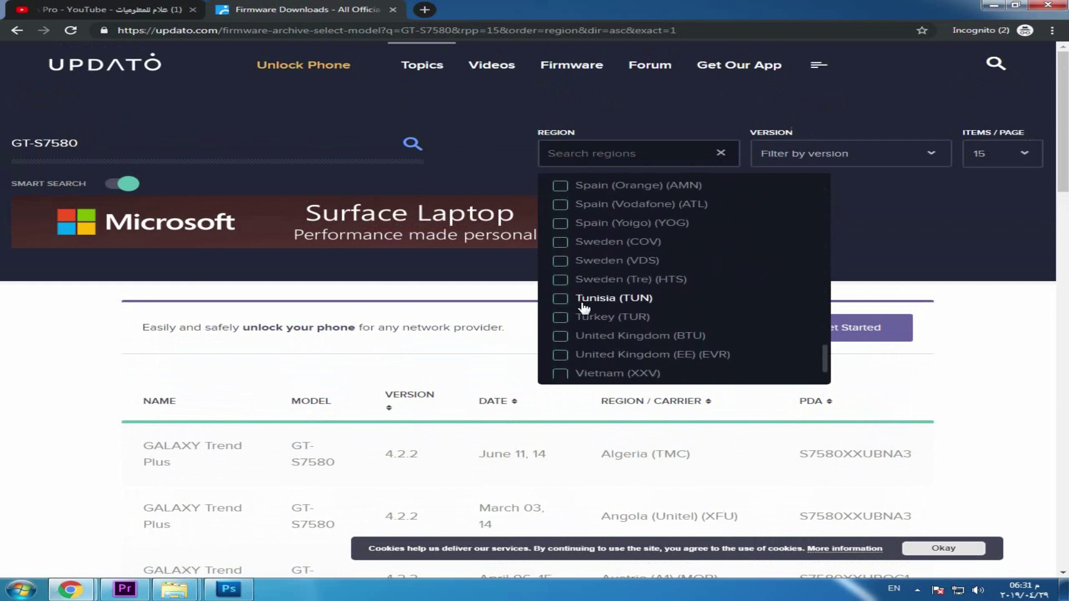
scroll(602, 245, up, 15)
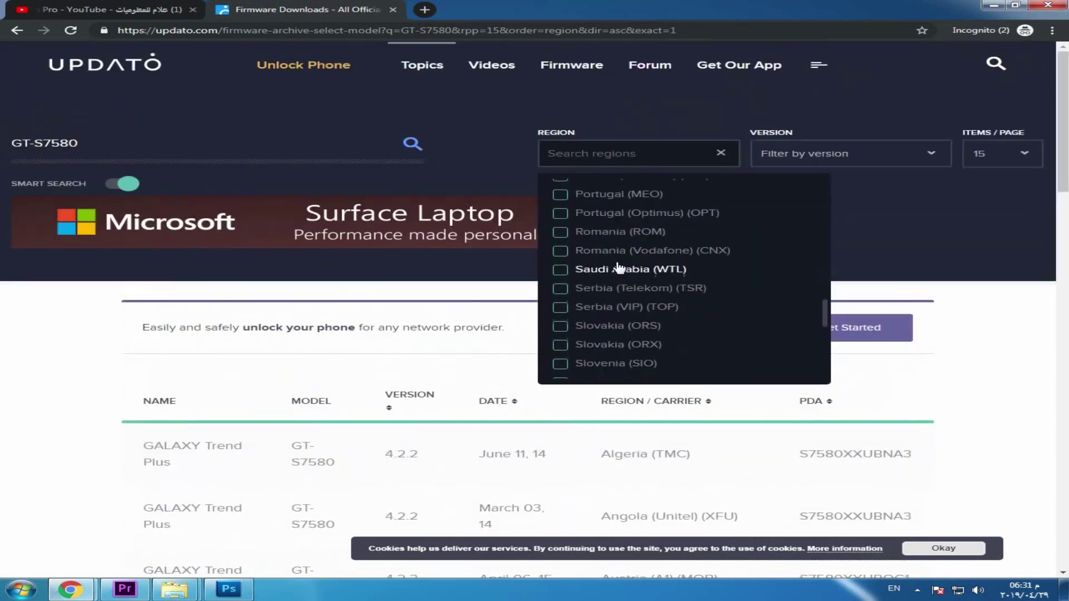
scroll(633, 283, up, 12)
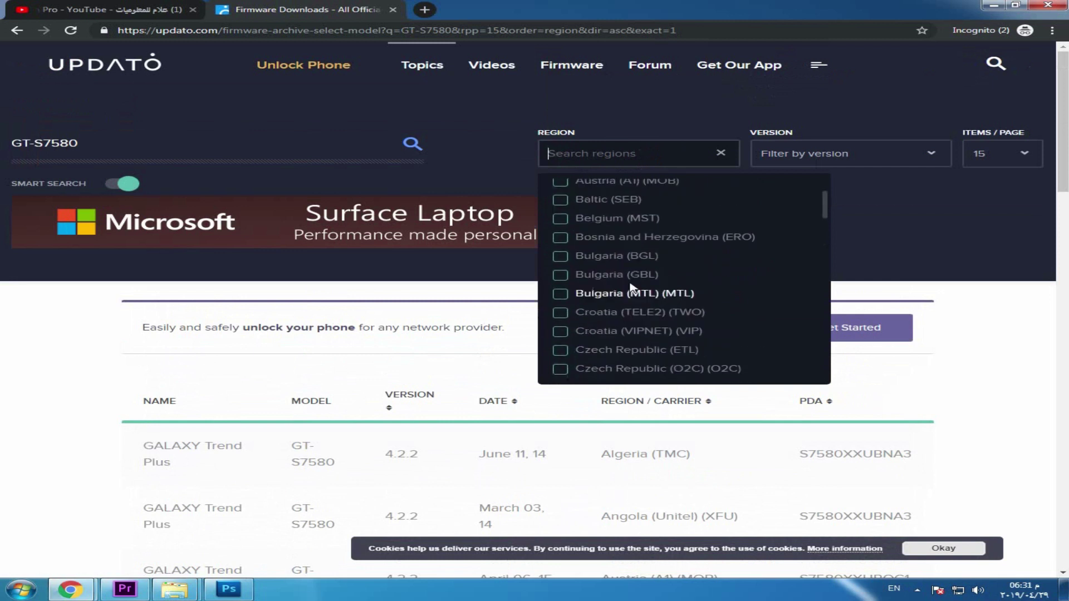
scroll(633, 285, down, 20)
scroll(690, 275, up, 3)
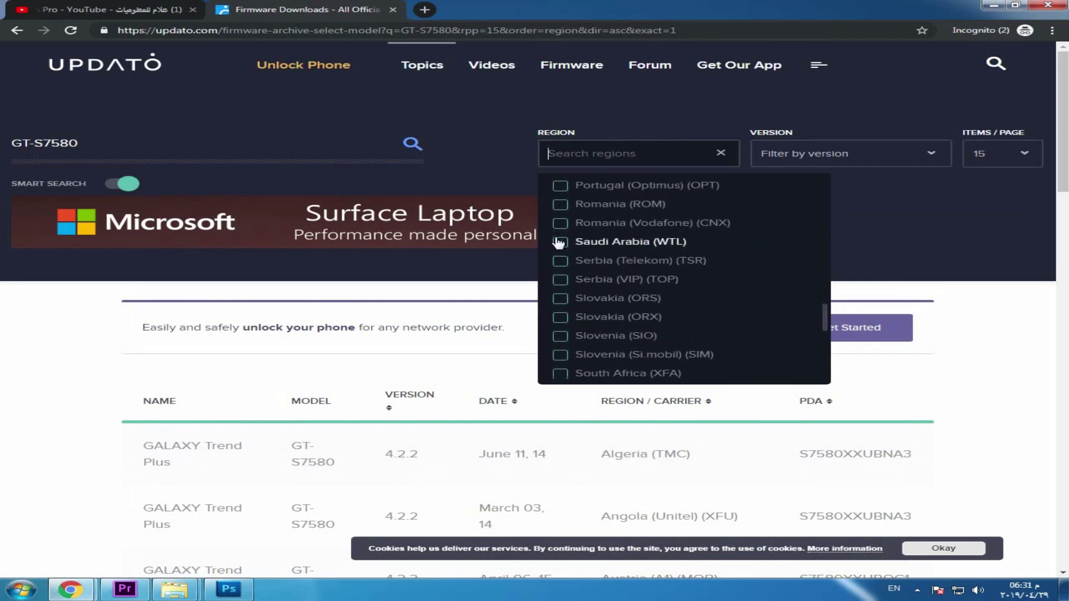
click(587, 245)
Step: Set the version filter to Jelly Bean (Android 4.2.2) and rerun the GT-S7580 search
click(864, 160)
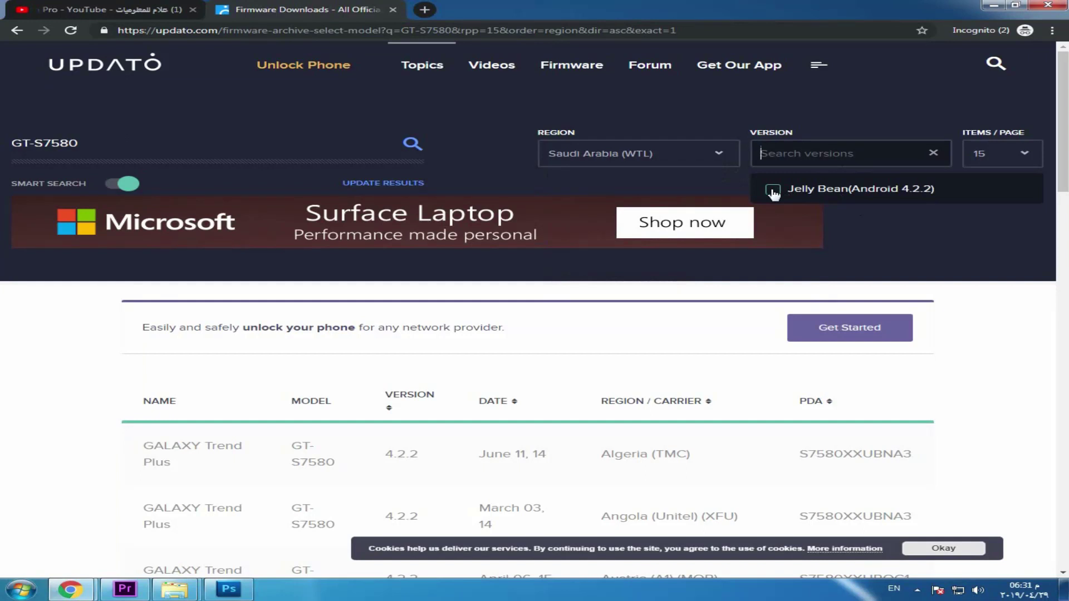
click(894, 229)
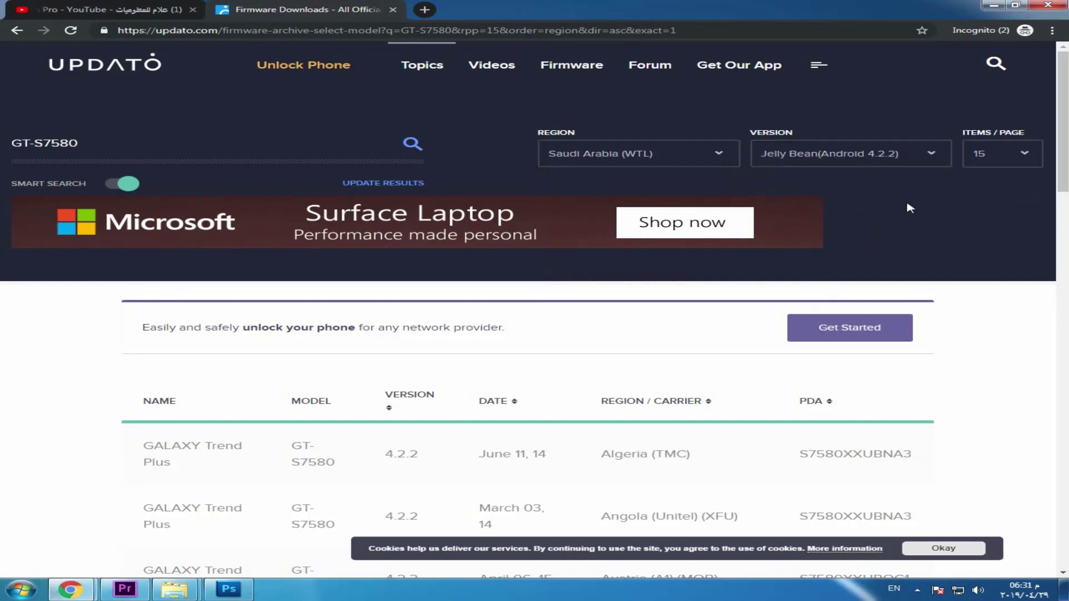
click(412, 145)
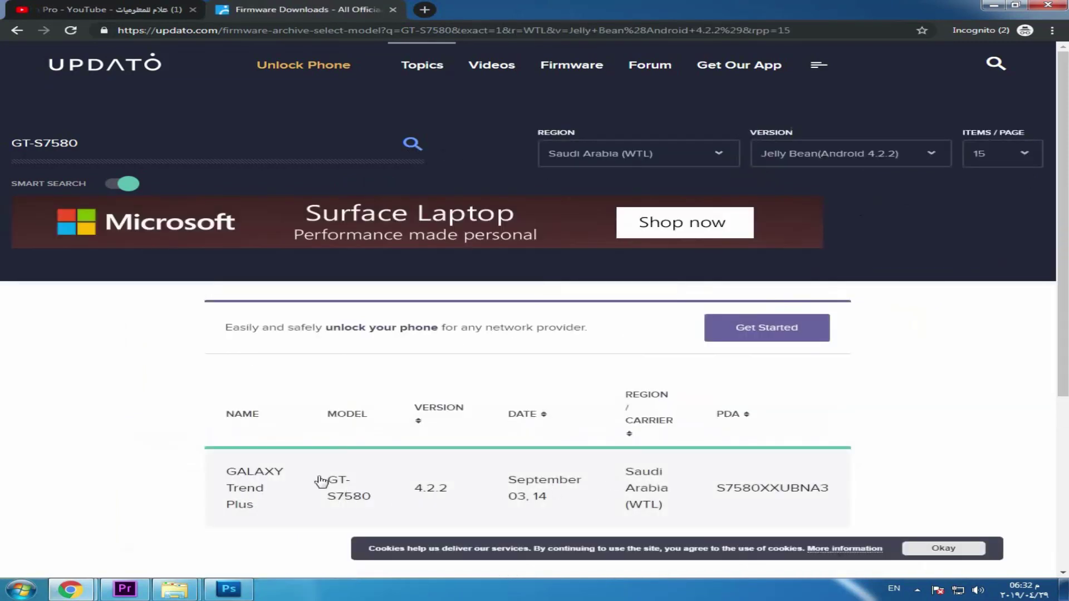
Step: Open the Saudi Arabia GT-S7580 firmware entry and review its details and Odin v3.12.3 installation instructions
scroll(335, 445, down, 2)
click(611, 368)
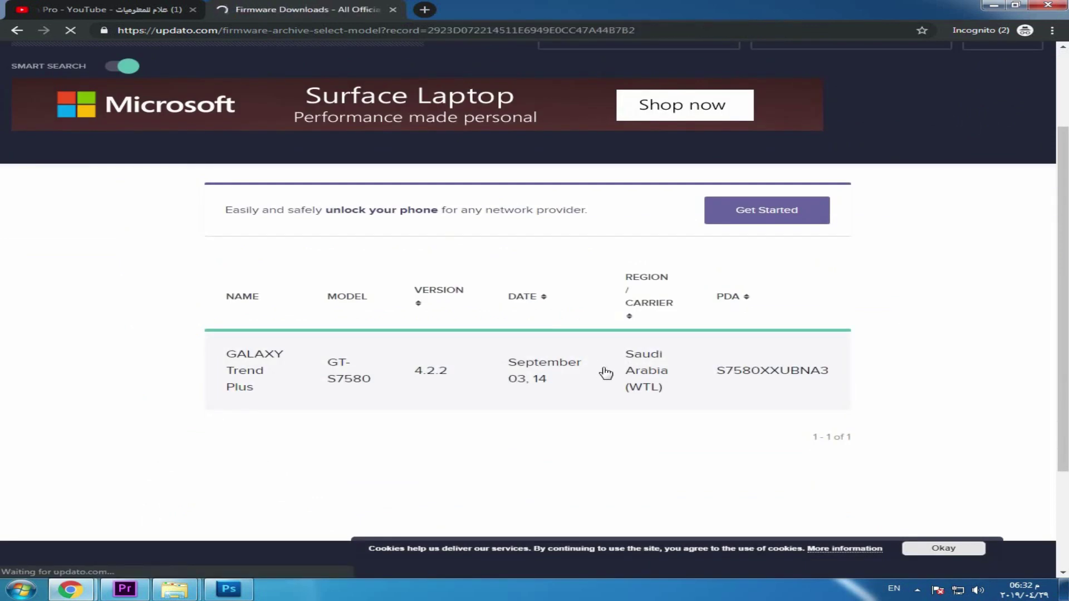
scroll(608, 384, down, 10)
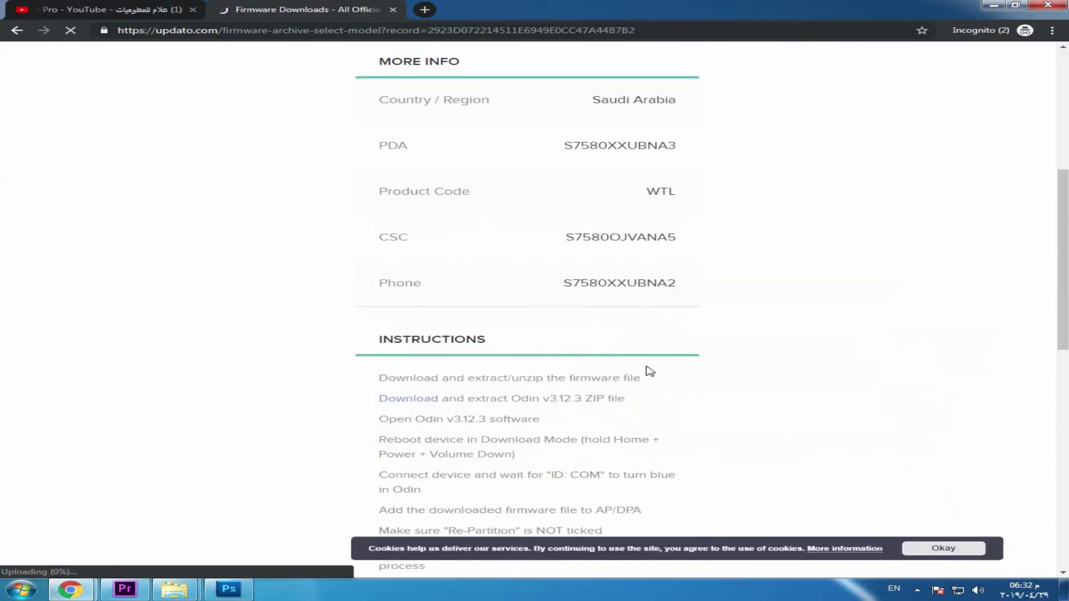
scroll(501, 298, down, 12)
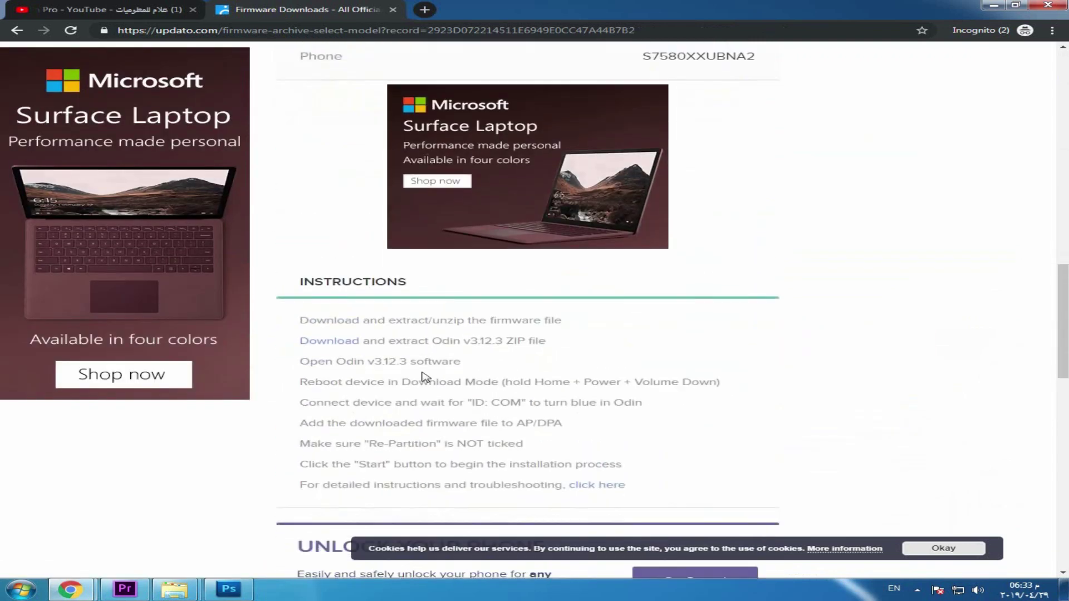
drag(376, 342, 523, 349)
scroll(532, 349, up, 15)
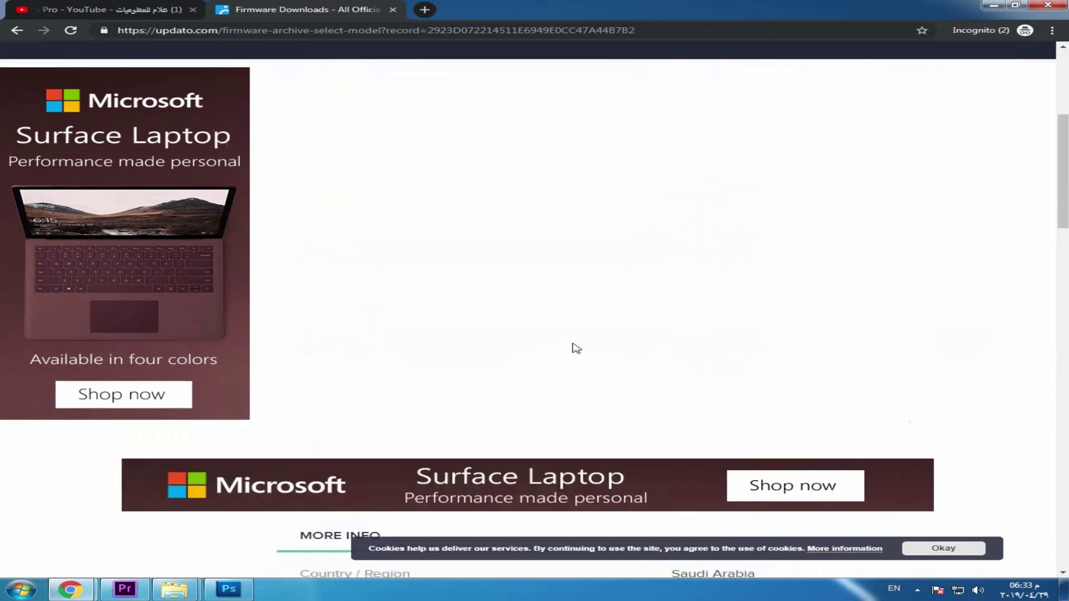
Step: Cancel the GT-S7580 firmware download and close the downloads bar
key(ctrl+f)
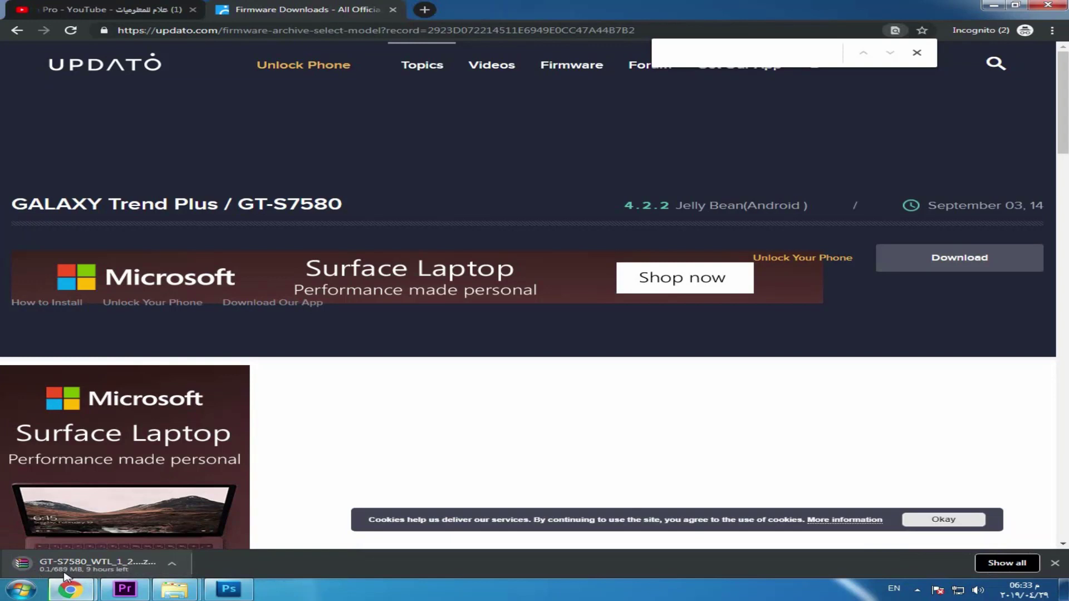
click(174, 562)
click(199, 544)
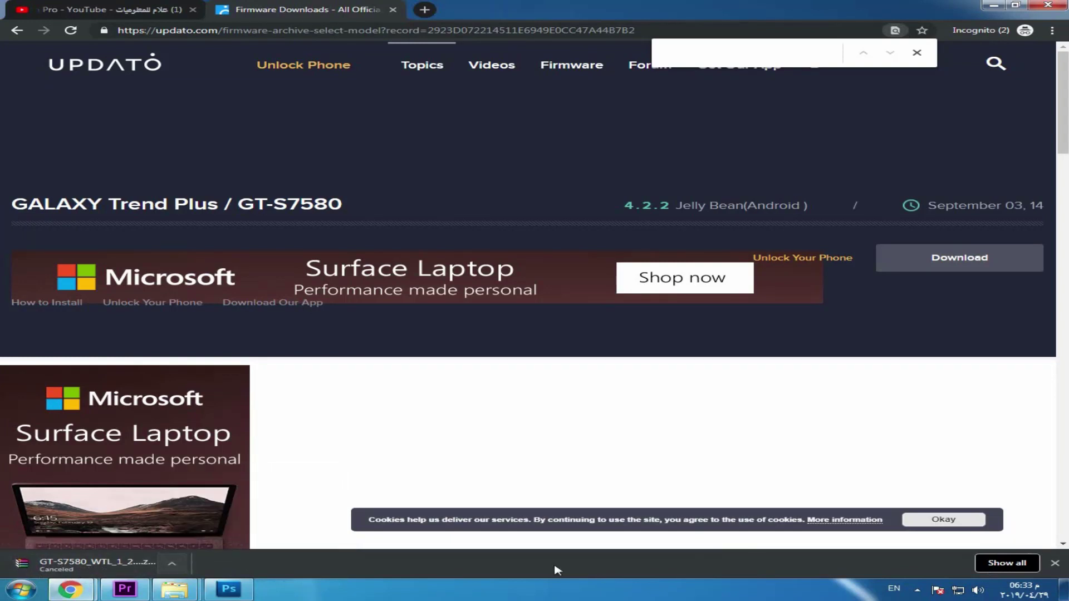
click(1054, 564)
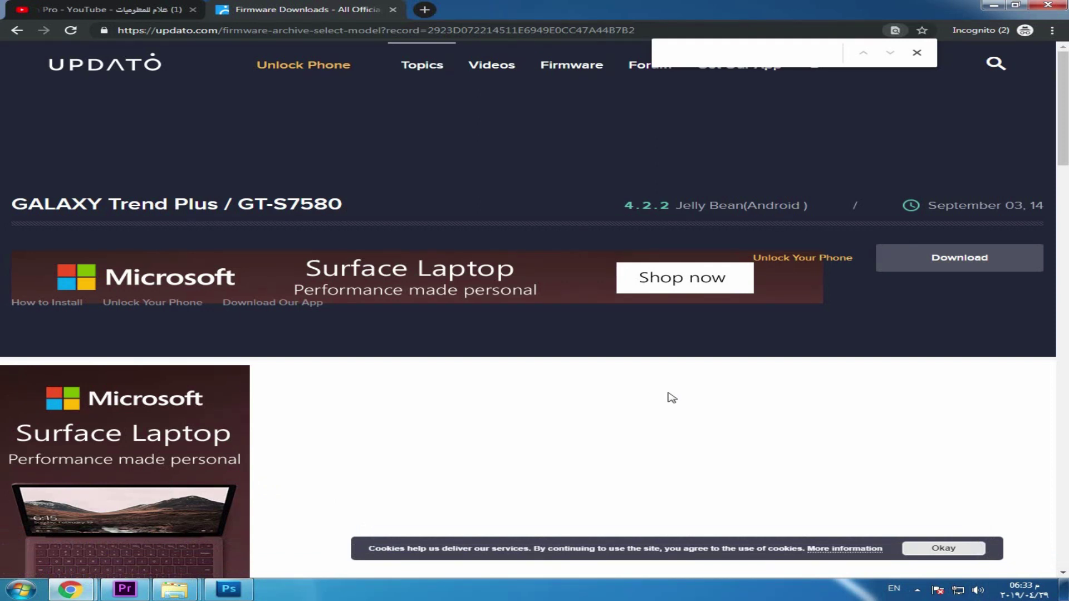
click(997, 5)
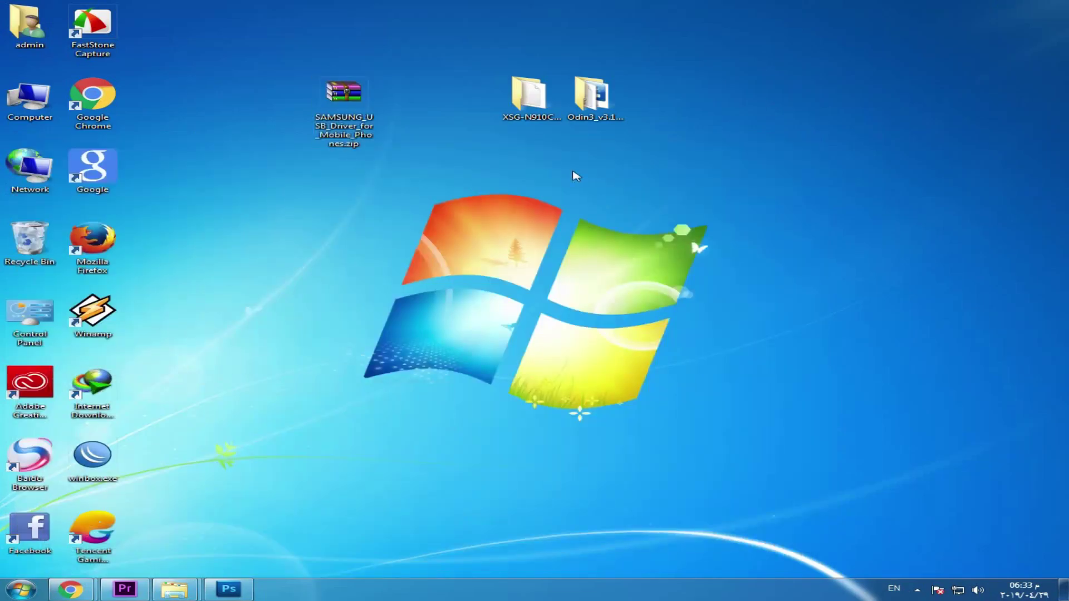
drag(516, 105, 518, 250)
drag(454, 201, 451, 189)
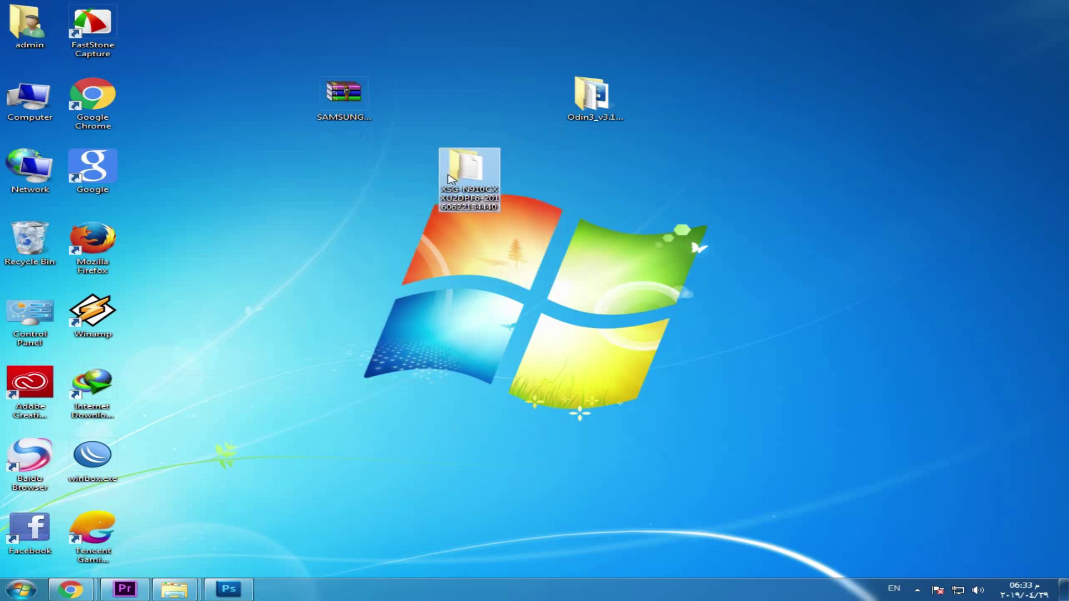
double_click(448, 184)
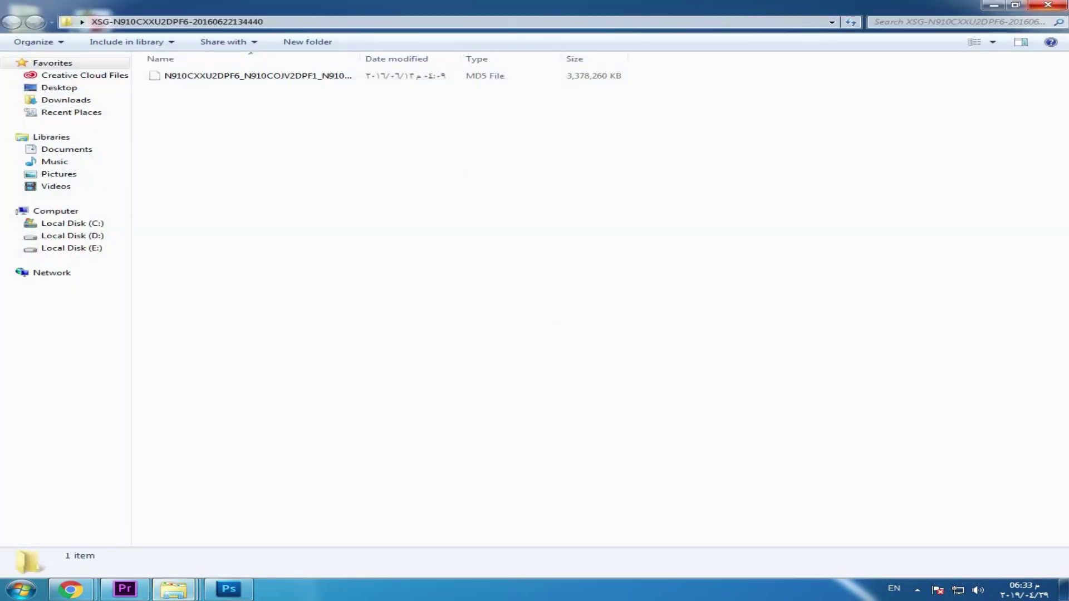
key(alt+F4)
Step: Launch Odin3 v3.10.7.exe from the Odin3_v3.10.7 desktop folder and close the folder window
drag(589, 103, 722, 188)
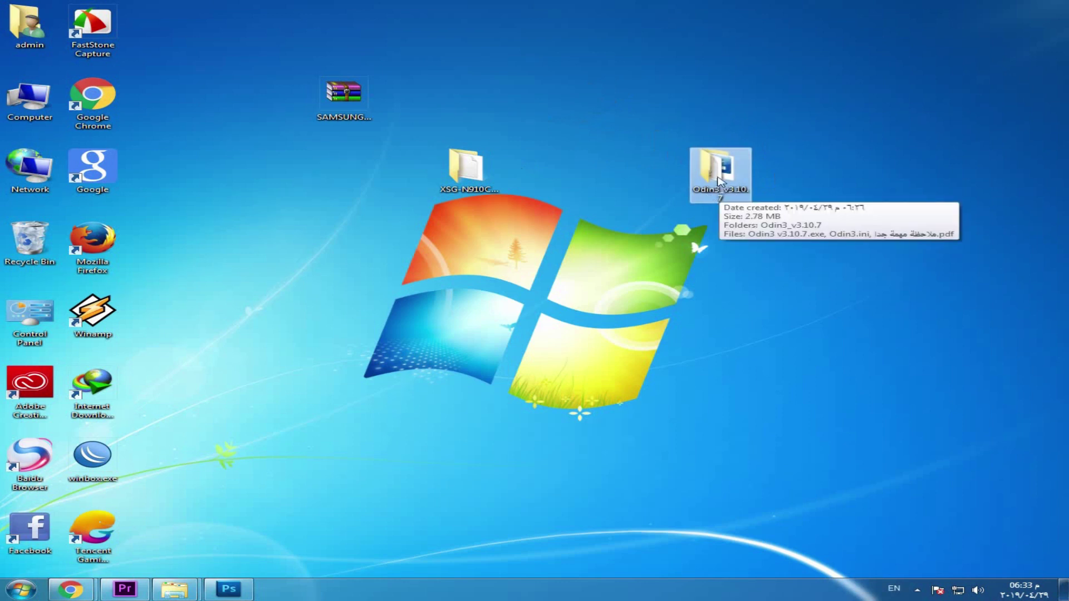
double_click(722, 189)
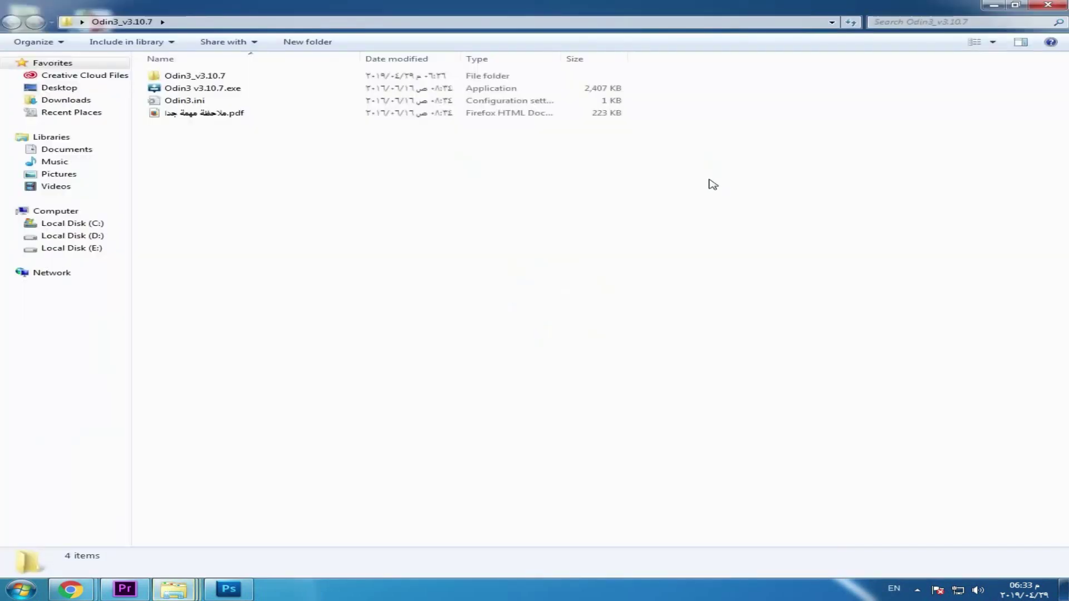
double_click(222, 88)
click(1061, 7)
drag(579, 109, 641, 117)
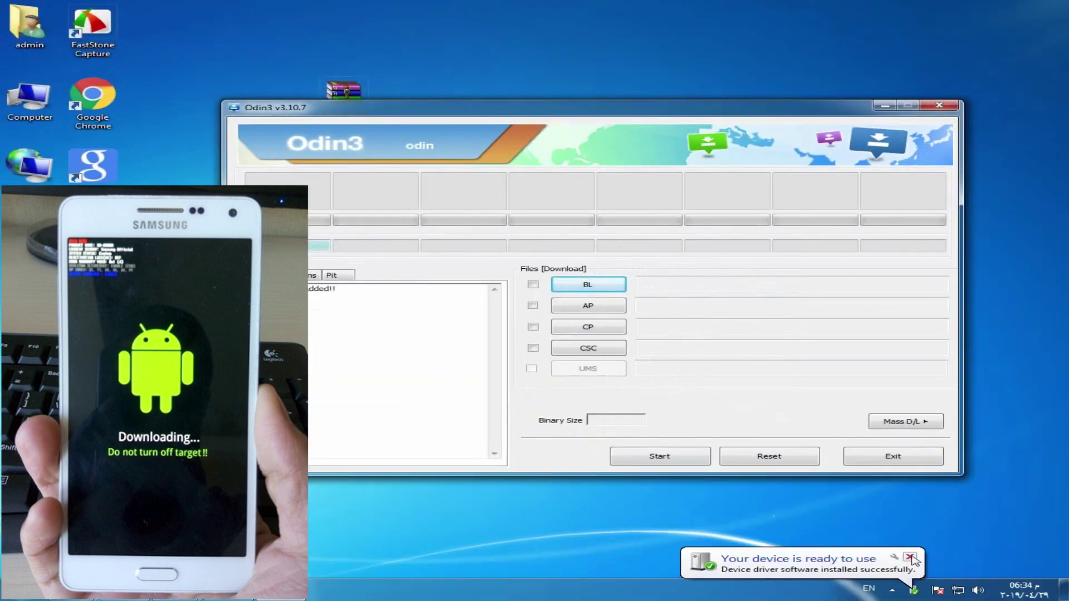
click(911, 558)
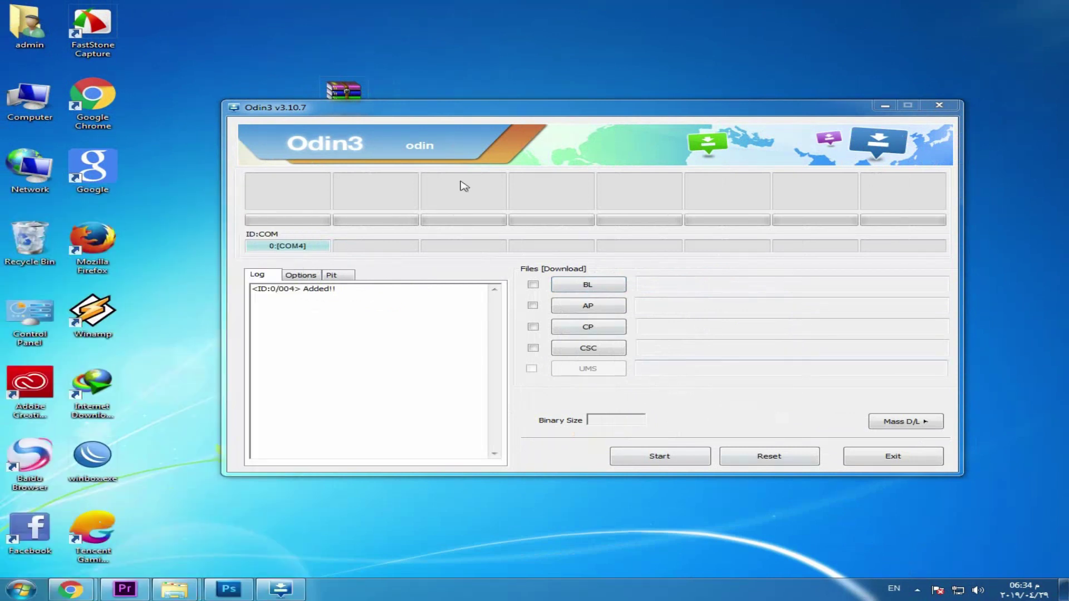
drag(488, 113, 521, 127)
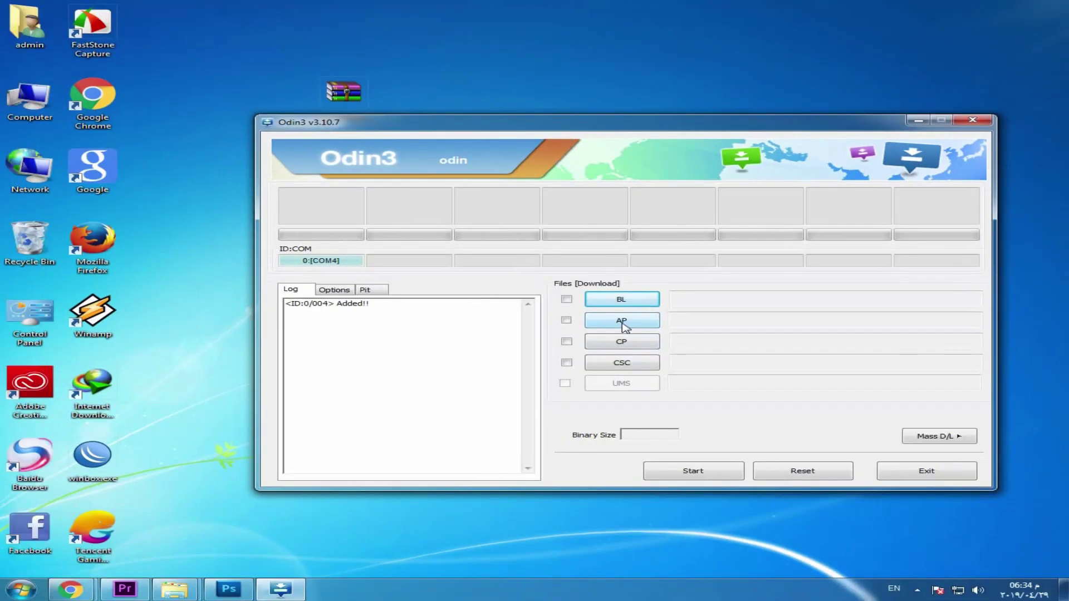
click(623, 322)
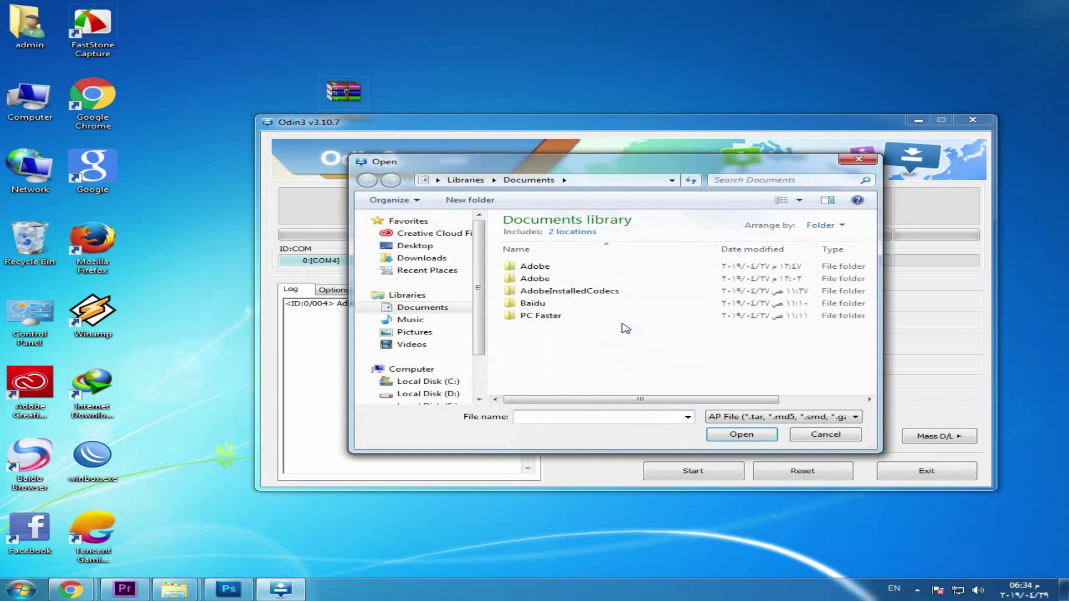
click(447, 248)
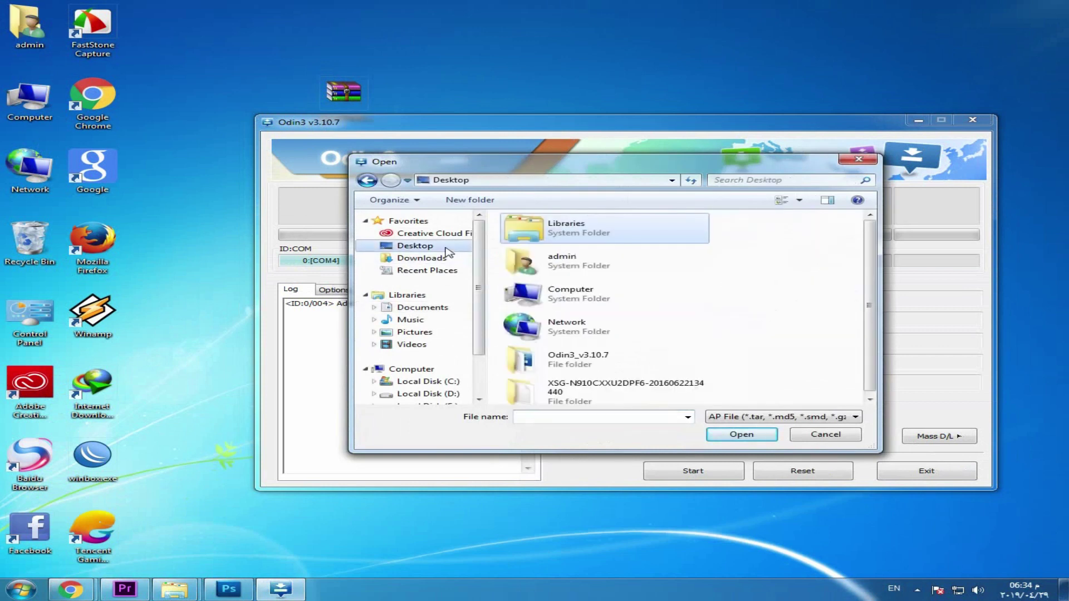
double_click(671, 389)
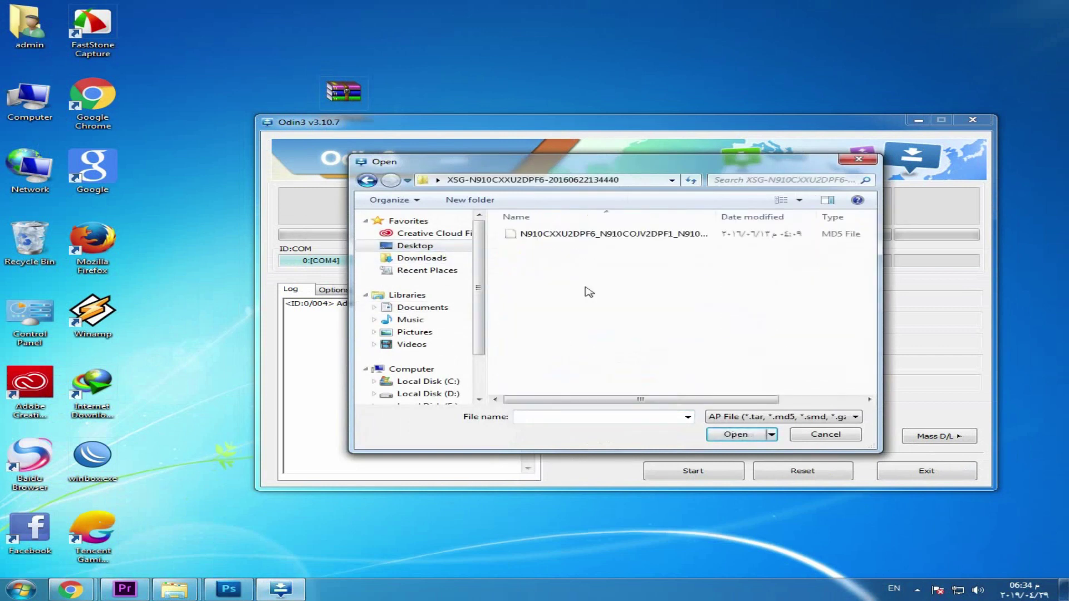
double_click(580, 238)
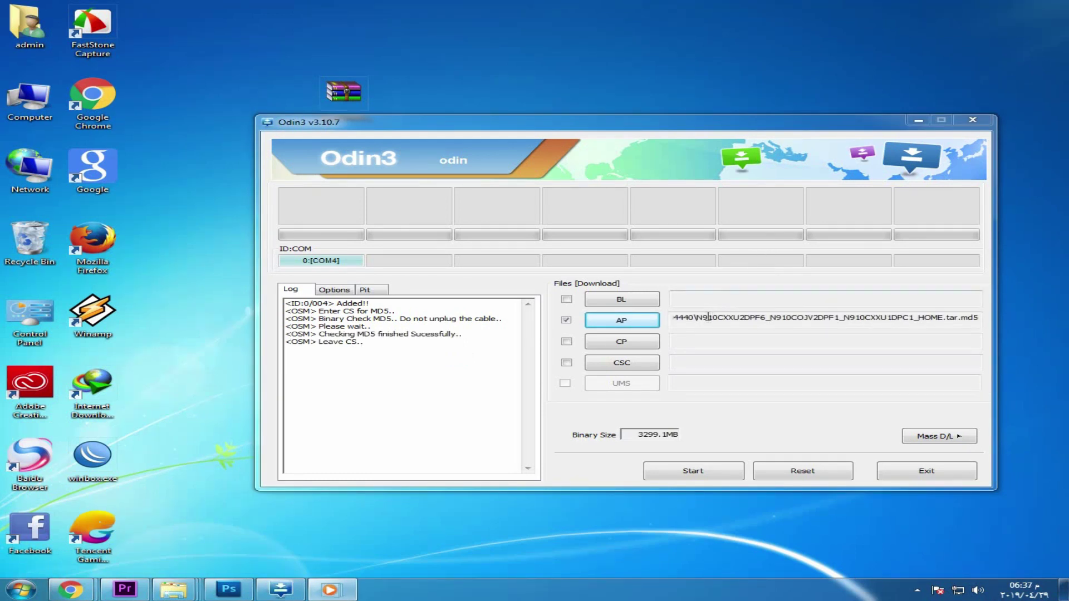
Step: Review the loaded AP firmware file name and the odin-pass.jpg example of a completed flash, then close the image
drag(707, 317, 840, 318)
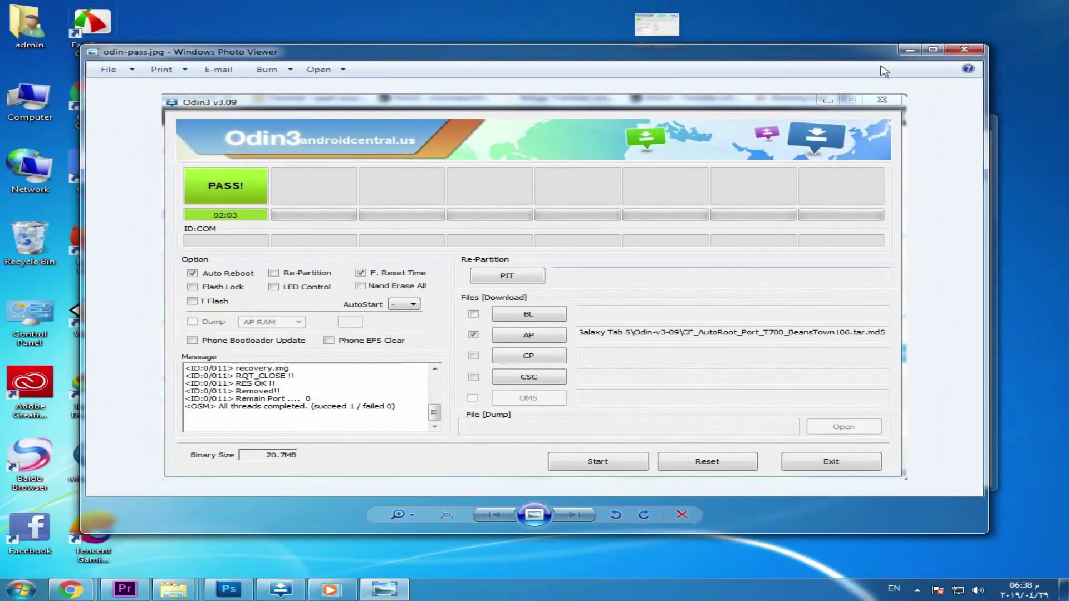
click(965, 50)
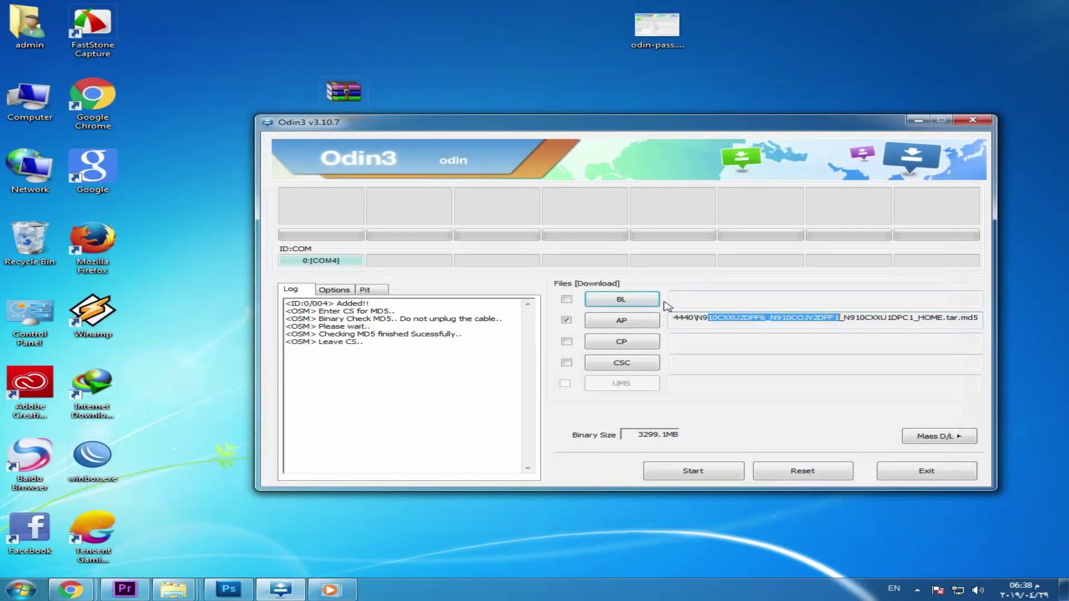